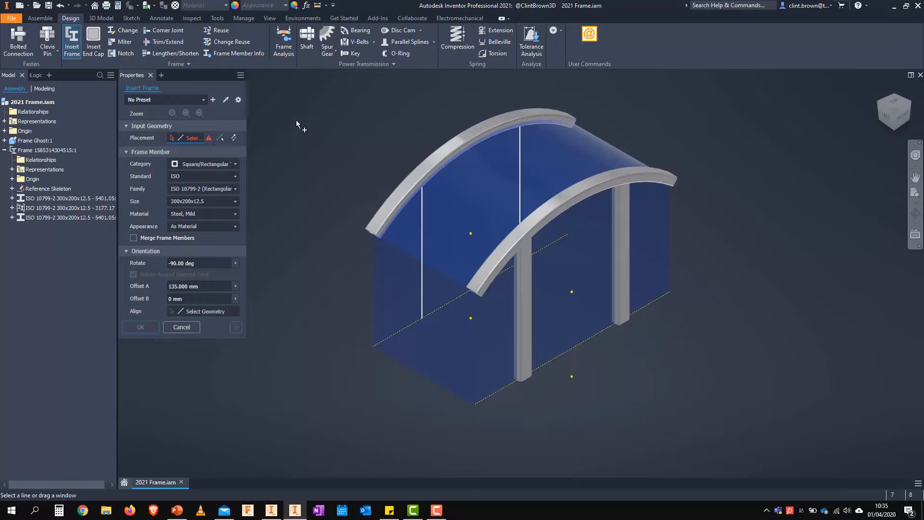
# - Open the application options and examine the folder path where presets are stored
pyautogui.click(217, 18)
pyautogui.click(149, 46)
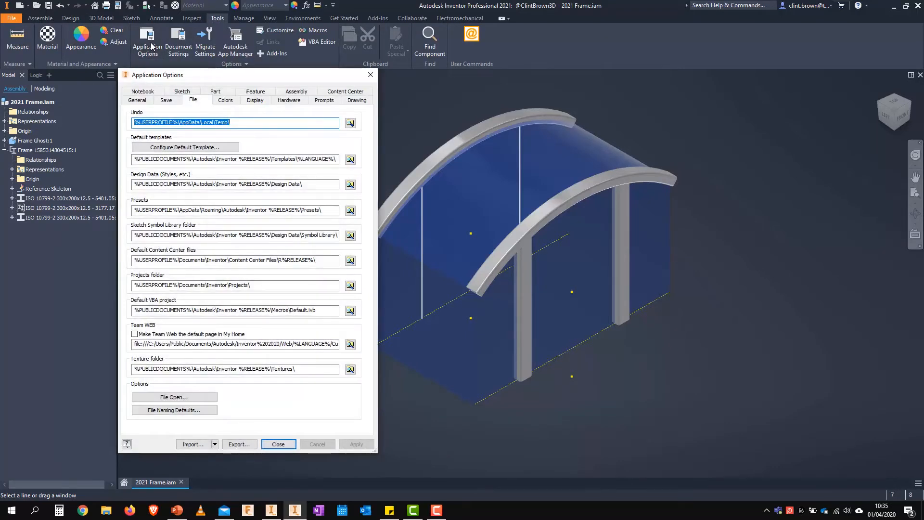
pyautogui.moveTo(134, 211); pyautogui.dragTo(333, 208)
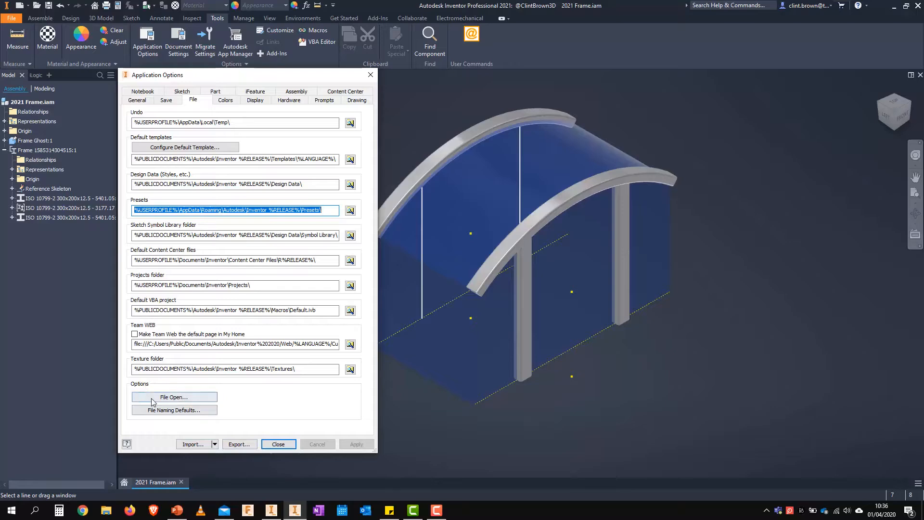
# - Examine the Frame Generator file naming defaults, including the naming elements available for the frame assembly's file name
pyautogui.click(174, 411)
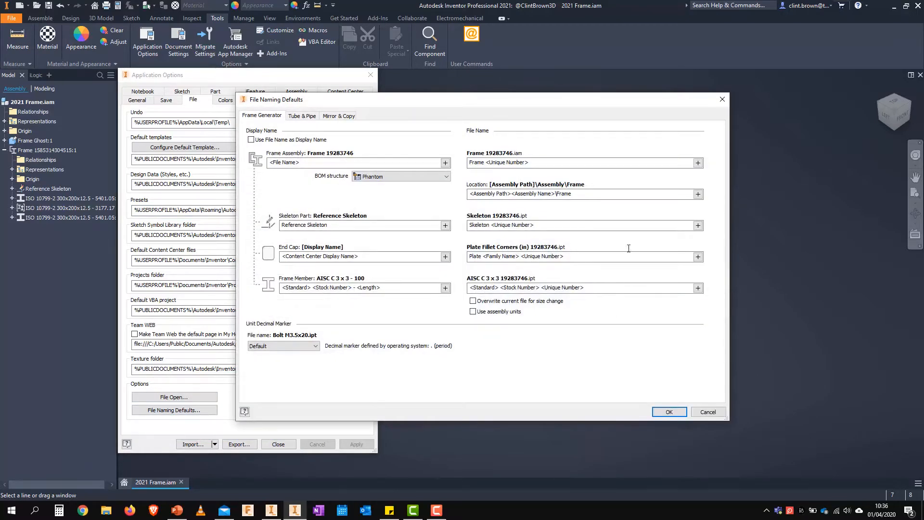
pyautogui.click(587, 161)
pyautogui.click(698, 163)
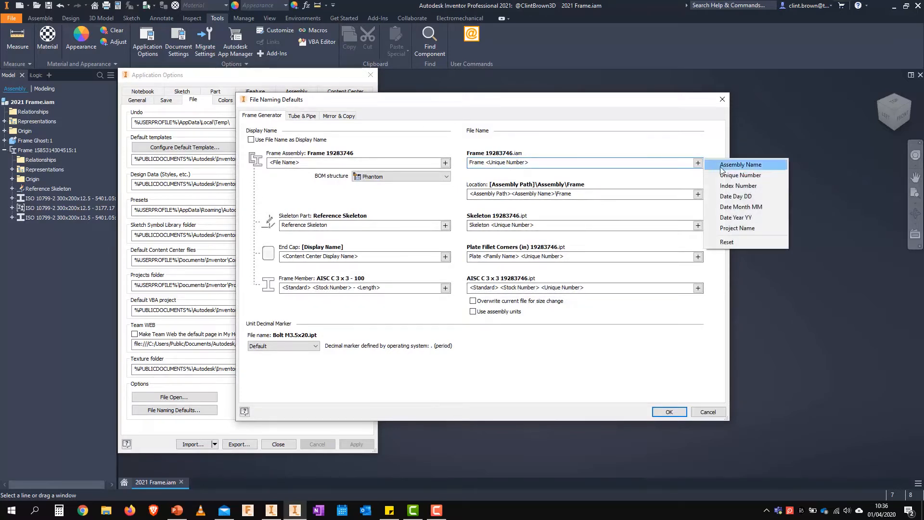
pyautogui.click(624, 140)
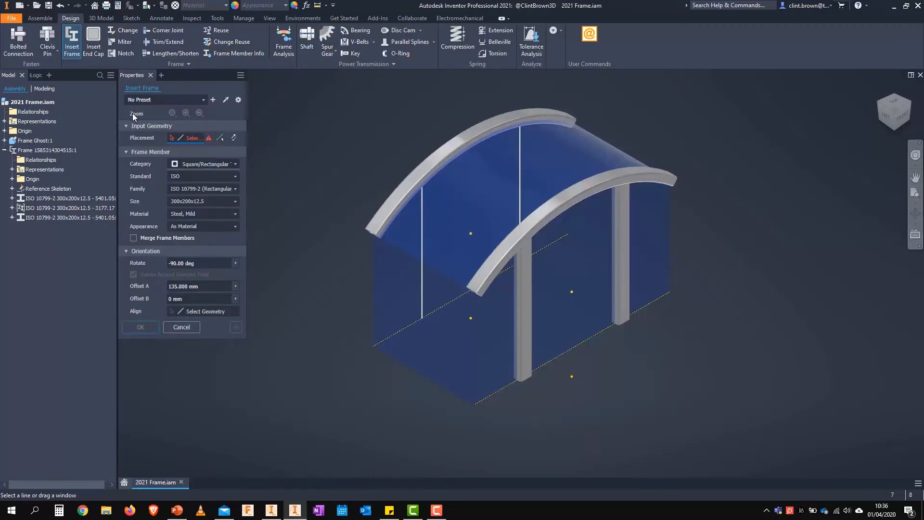
# - Set the frame member size to 350x250x6 and save the current settings as a new preset
pyautogui.click(221, 200)
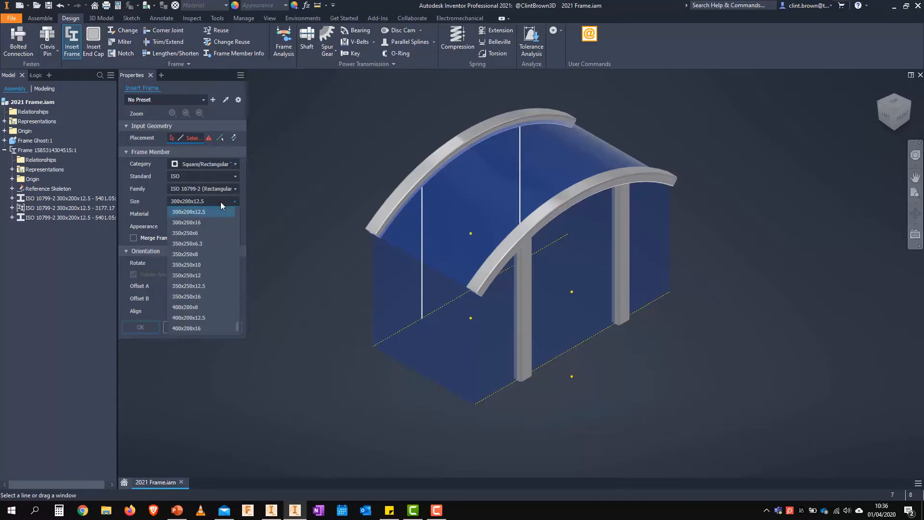
pyautogui.click(209, 235)
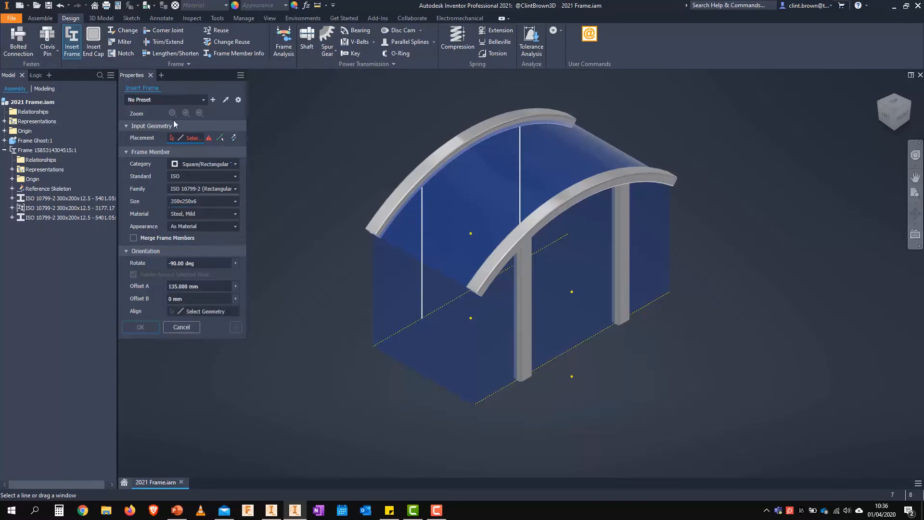
pyautogui.click(212, 100)
pyautogui.click(144, 100)
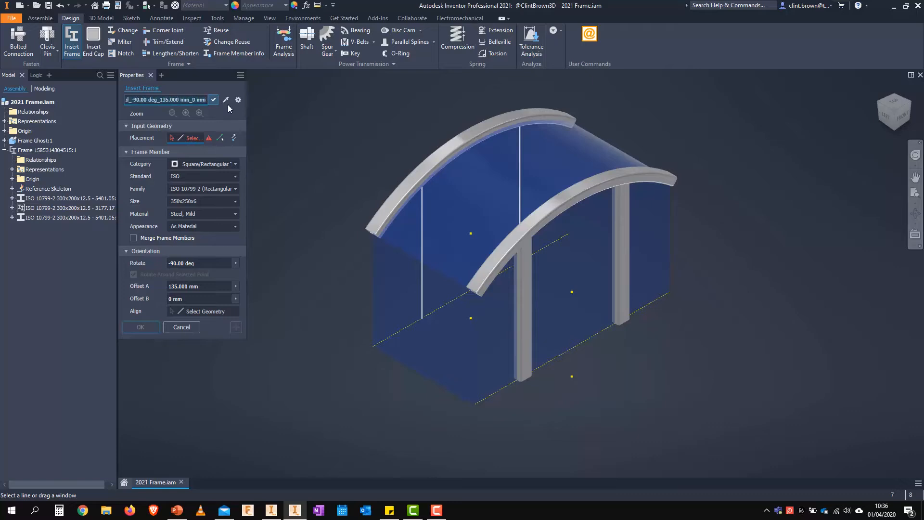
pyautogui.click(214, 99)
pyautogui.click(203, 100)
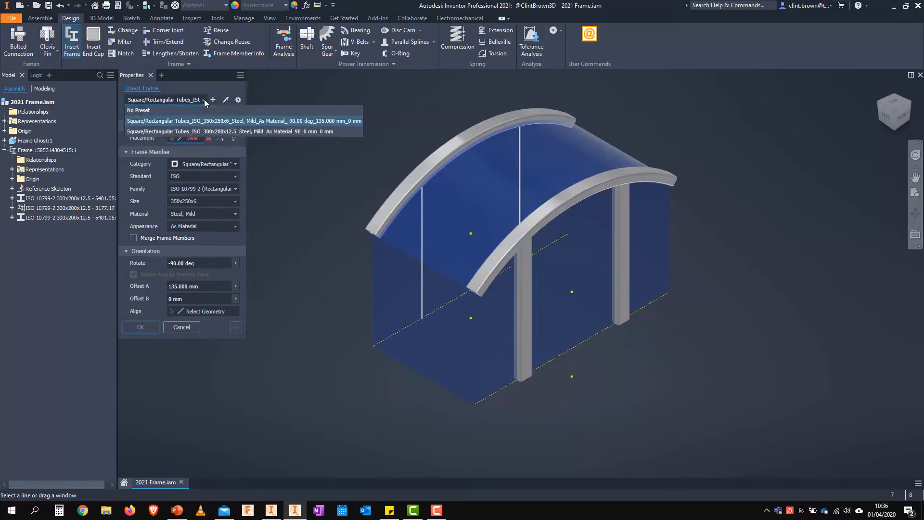
pyautogui.click(232, 121)
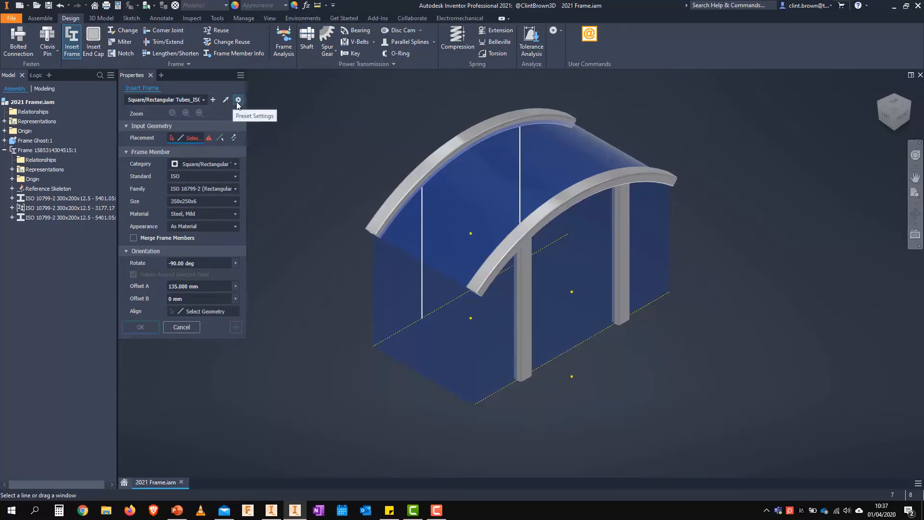
# - Delete the 350x250x6 preset, and load the 300x200x12.5 preset's settings before deleting that preset as well
pyautogui.click(238, 100)
pyautogui.click(286, 123)
pyautogui.click(203, 100)
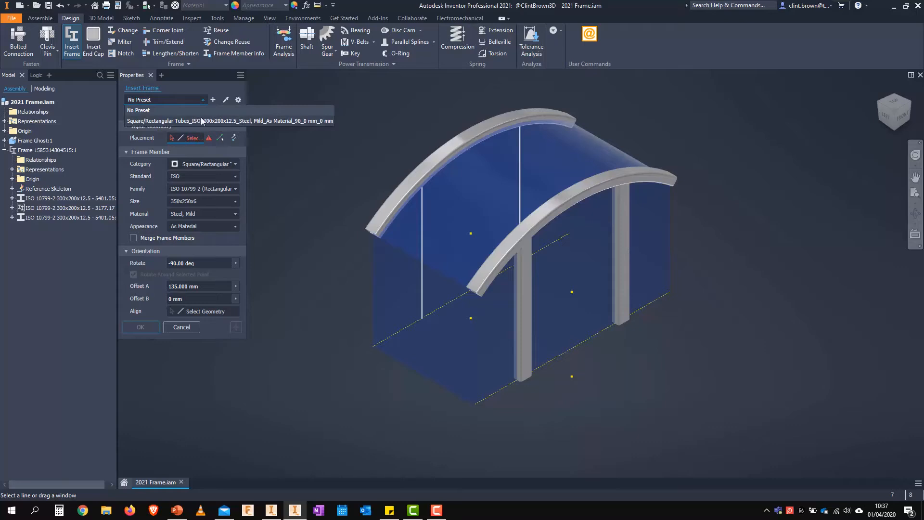
pyautogui.click(197, 120)
pyautogui.click(238, 99)
pyautogui.click(272, 124)
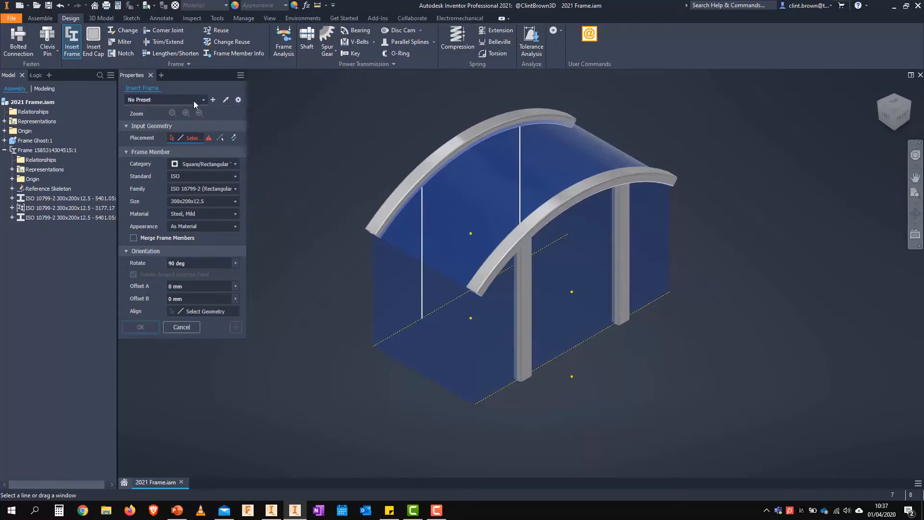
# - Save the current 300x200x12.5 settings with 90 deg rotation and zero offsets as a new preset
pyautogui.click(205, 100)
pyautogui.click(230, 92)
pyautogui.click(227, 100)
pyautogui.click(213, 100)
pyautogui.click(213, 100)
# - Place a 300x200x12.5 frame member on the rear-left vertical edge and look at its profile end-on
pyautogui.scroll(3, 376, 264)
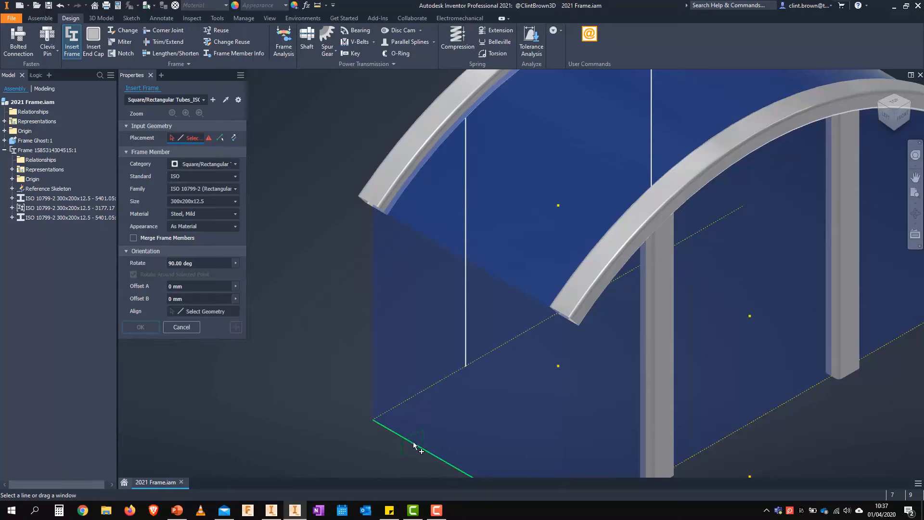
pyautogui.click(376, 259)
pyautogui.click(172, 113)
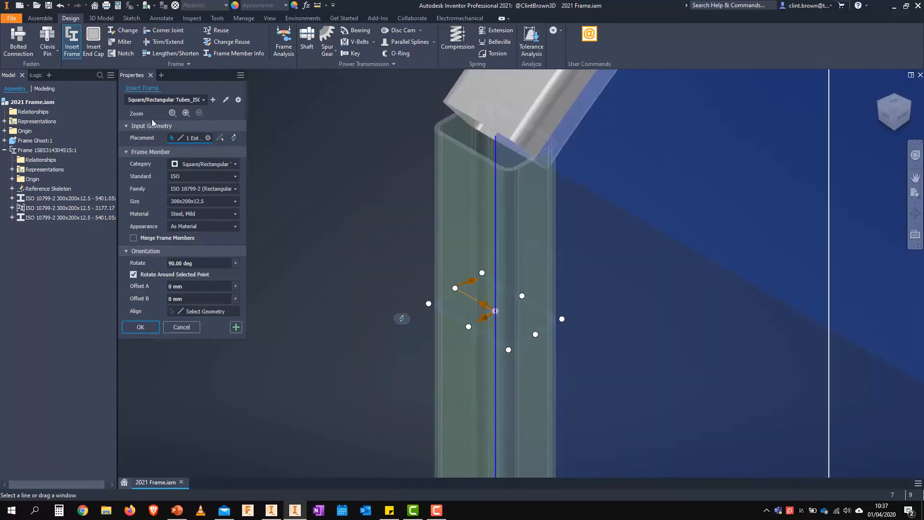
pyautogui.click(172, 114)
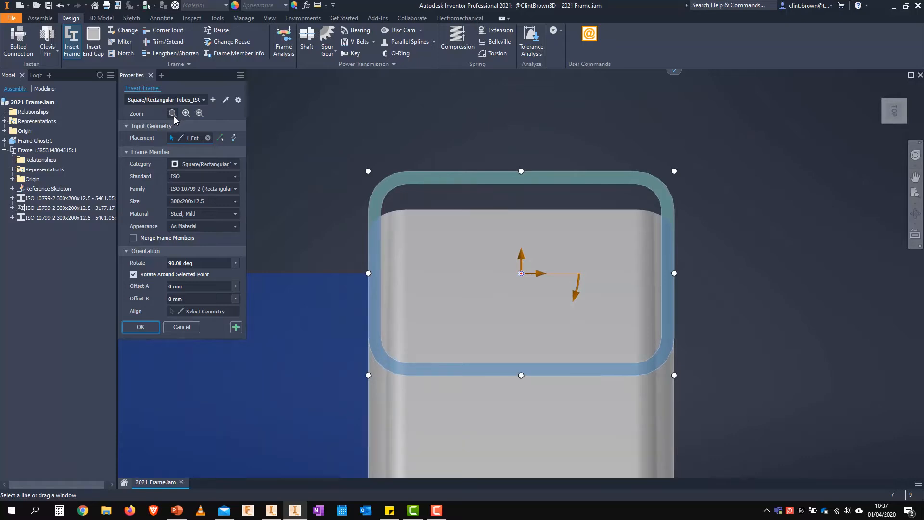
# - Switch to the Inventor 2020 window to view its frame Insert dialog, and return to the 2021 assembly
pyautogui.click(272, 510)
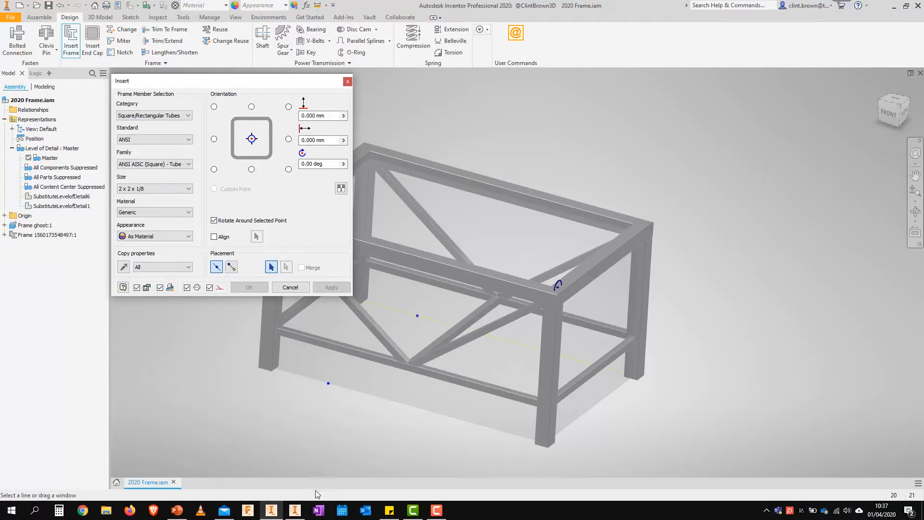
pyautogui.click(276, 514)
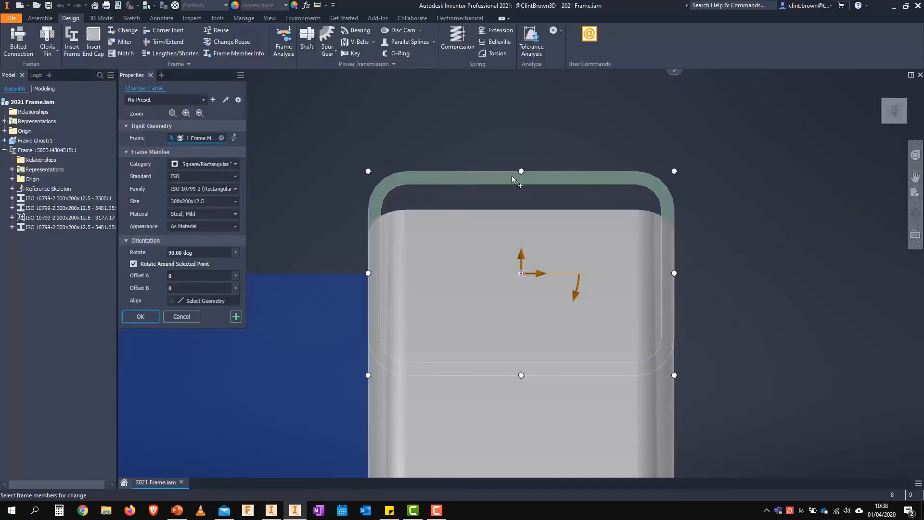
# - Try adding the arched member to the Change Frame selection, and rotate the upright member to 95 deg and back to 90 deg
pyautogui.click(524, 377)
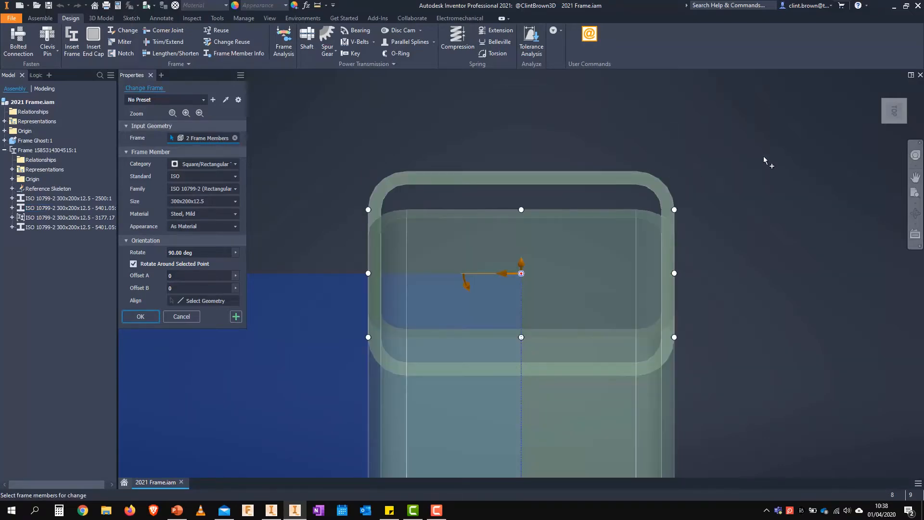
pyautogui.keyDown('ctrl'); pyautogui.click(517, 202); pyautogui.keyUp('ctrl')
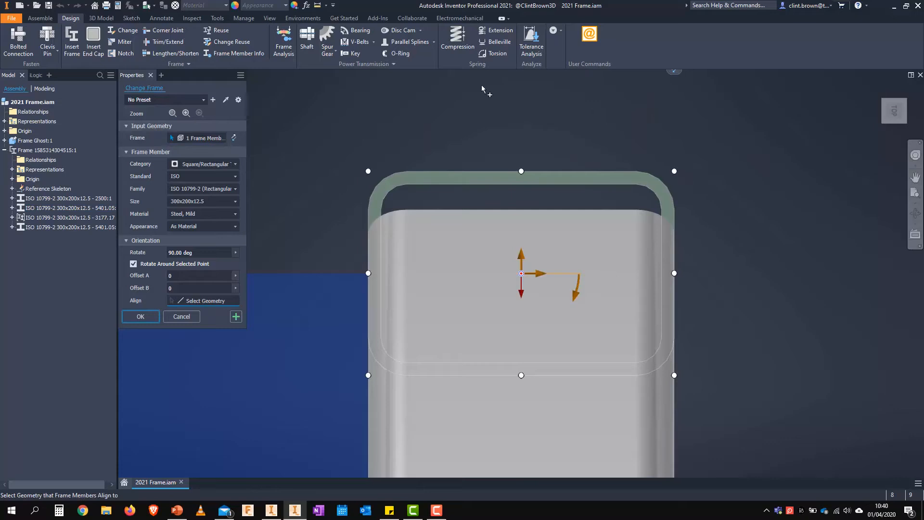
pyautogui.moveTo(577, 299)
pyautogui.mouseDown()
pyautogui.moveTo(569, 312)
pyautogui.moveTo(517, 328)
pyautogui.moveTo(466, 289)
pyautogui.moveTo(470, 246)
pyautogui.moveTo(460, 278)
pyautogui.moveTo(462, 254)
pyautogui.moveTo(575, 270)
pyautogui.moveTo(590, 317)
pyautogui.moveTo(587, 309)
pyautogui.mouseUp()
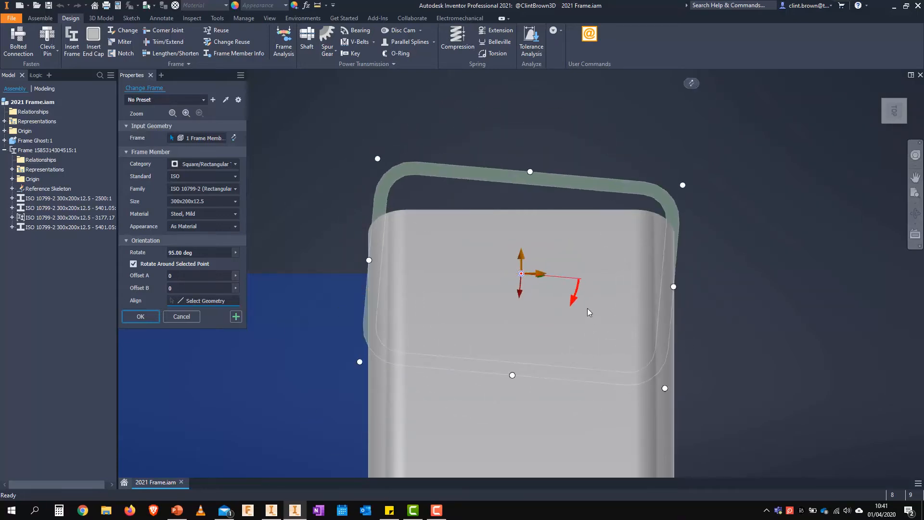
pyautogui.moveTo(571, 305); pyautogui.dragTo(575, 295)
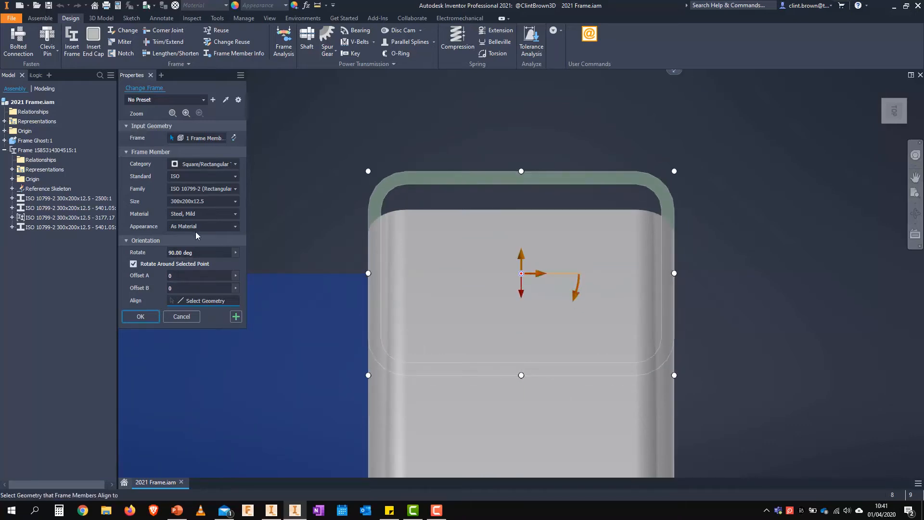
# - Move the upright member to offsets of 68 mm (A) and 8 mm (B), reset both to 0 and accept the frame change
pyautogui.moveTo(521, 255); pyautogui.dragTo(610, 272)
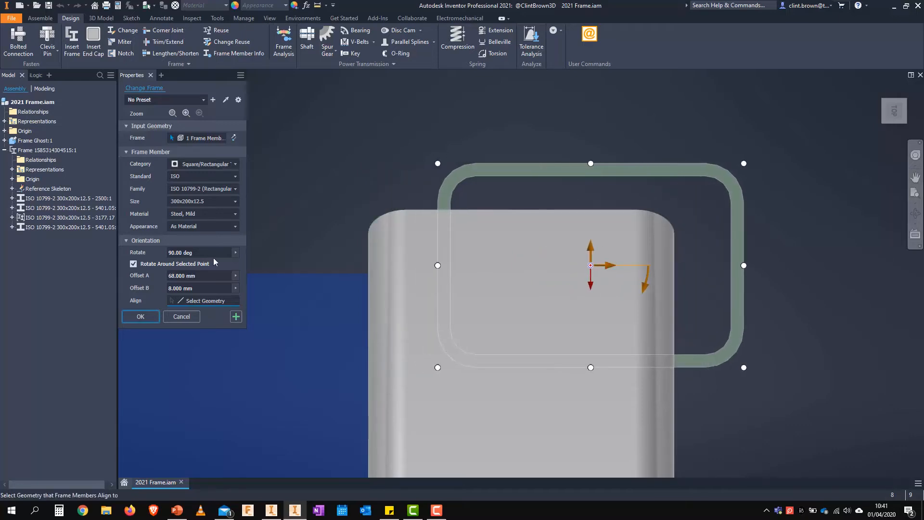
pyautogui.doubleClick(189, 276)
pyautogui.write('0')
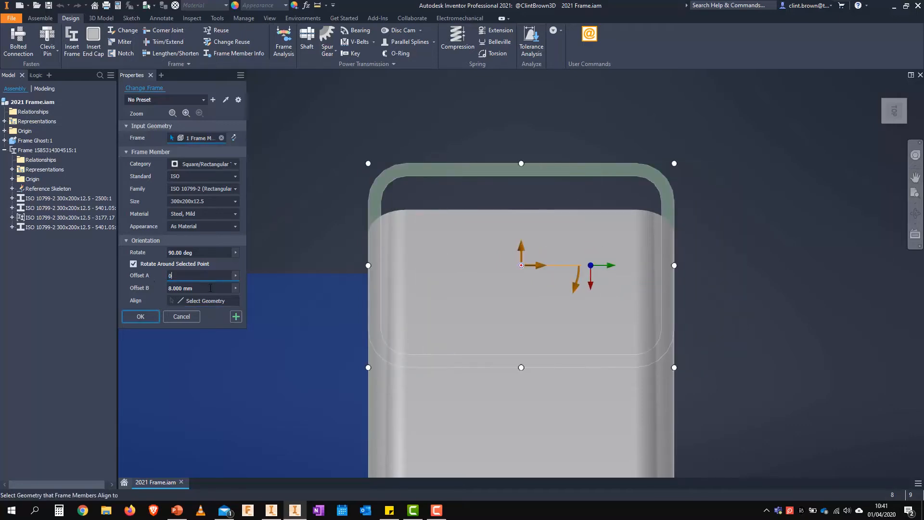
pyautogui.doubleClick(199, 287)
pyautogui.write('0')
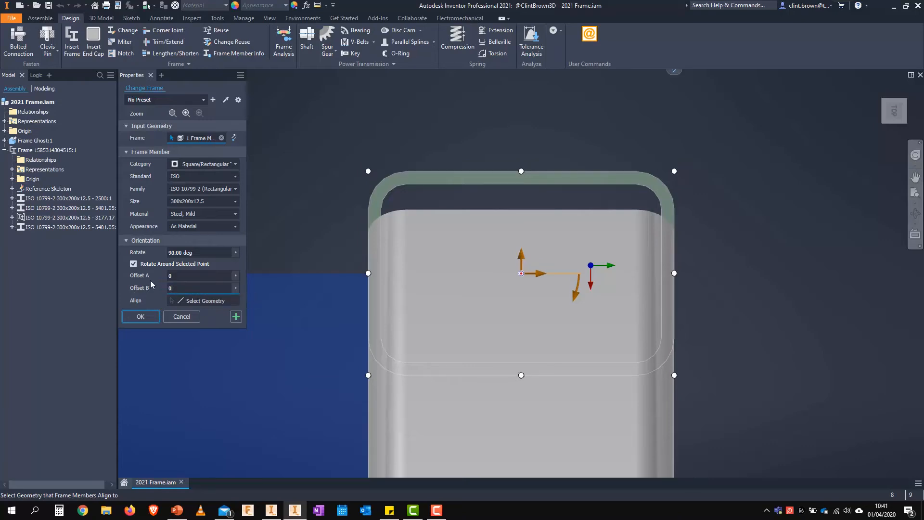
pyautogui.click(141, 317)
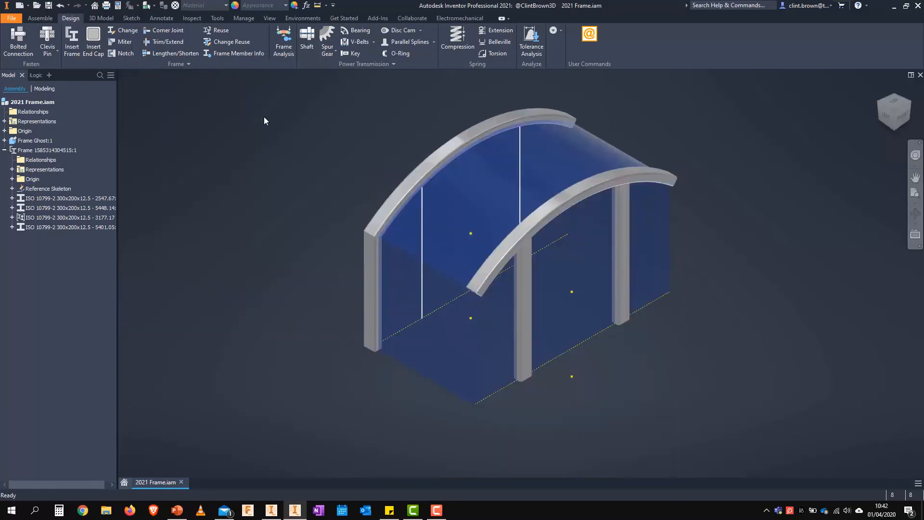
# - Reuse the rear-left upright member on the vertical edge at the front-left corner
pyautogui.click(216, 32)
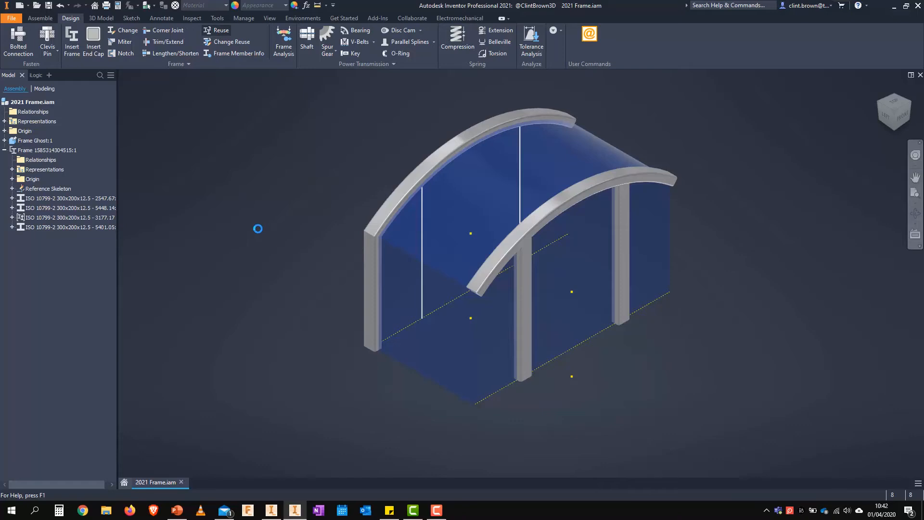
pyautogui.click(371, 270)
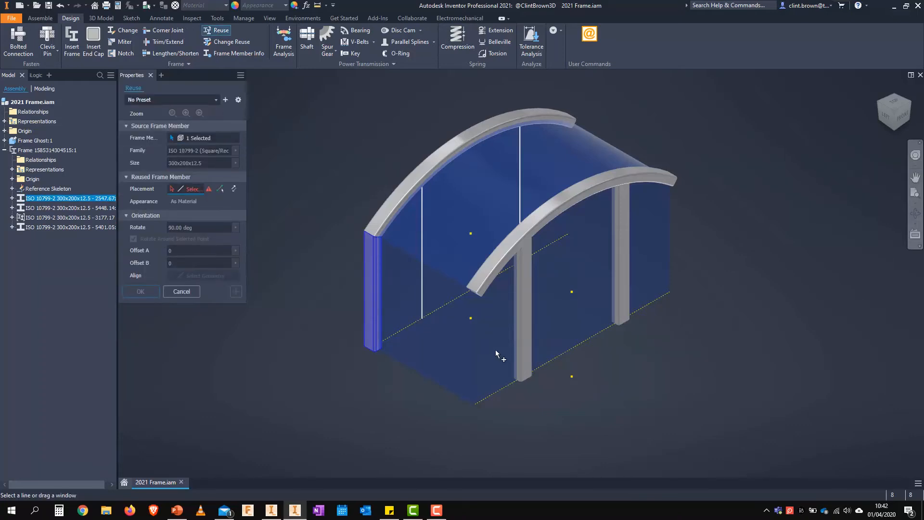
pyautogui.click(476, 356)
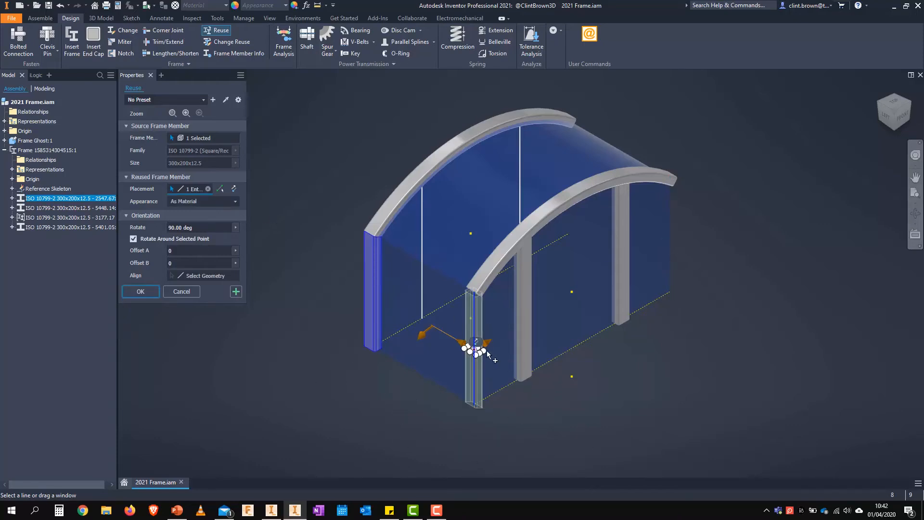
pyautogui.scroll(-5, 604, 378)
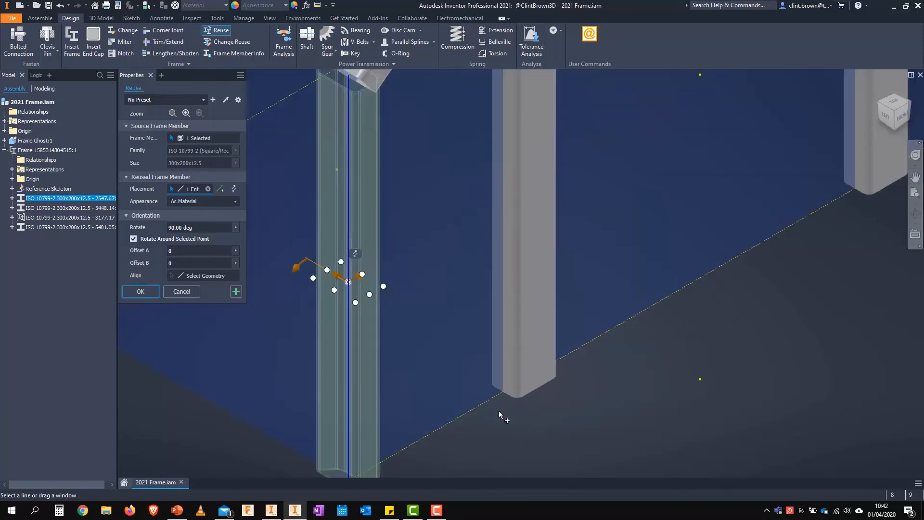
pyautogui.scroll(3, 525, 417)
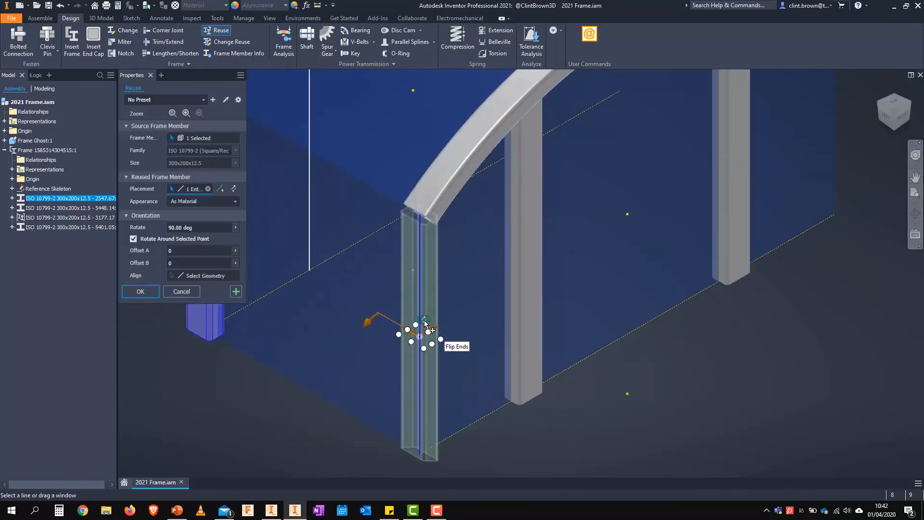
# - Flip the reused member's ends, rotate it to -90 deg and apply the placement
pyautogui.click(424, 319)
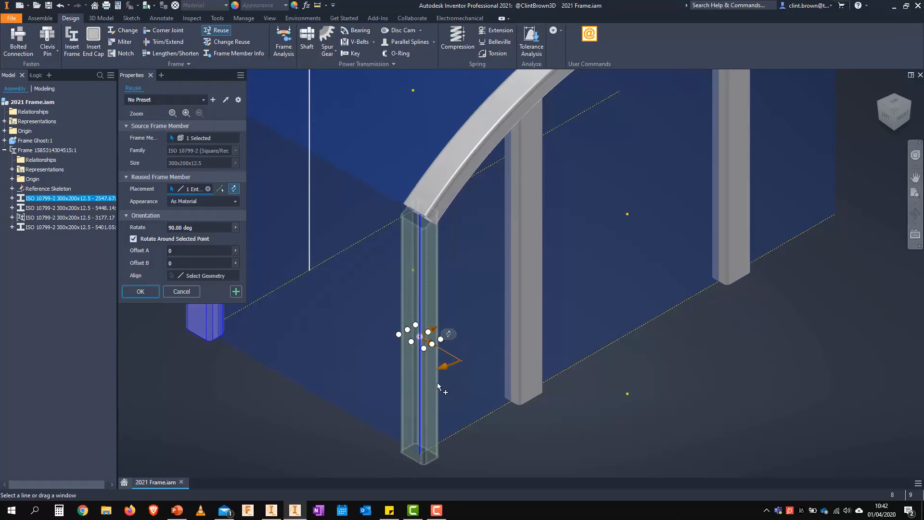
pyautogui.moveTo(449, 367); pyautogui.dragTo(379, 282)
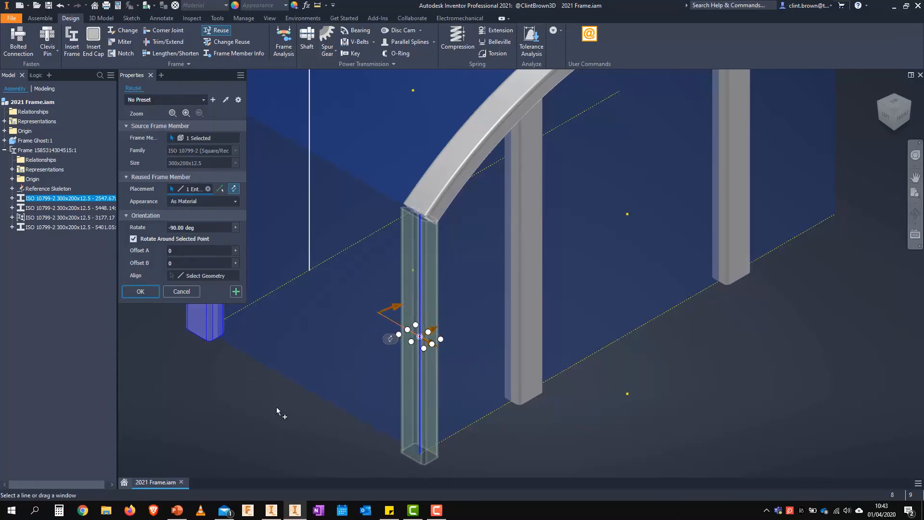
pyautogui.scroll(-3, 276, 407)
pyautogui.moveTo(247, 349); pyautogui.dragTo(291, 392, button='middle')
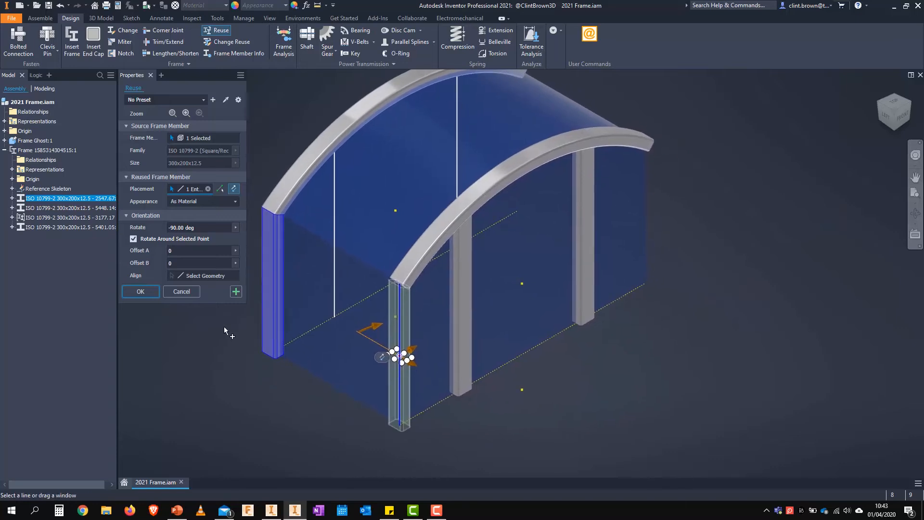
pyautogui.click(236, 291)
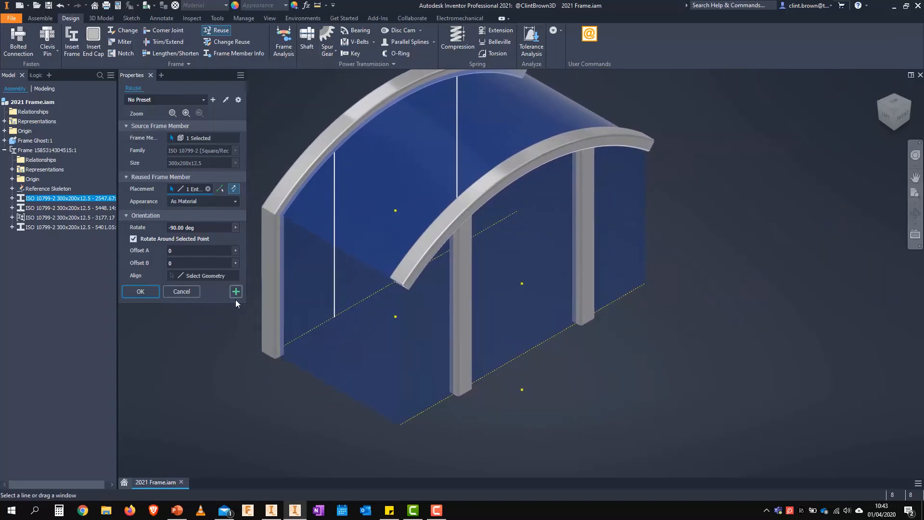
# - Reuse the upright on the vertical edge at the front-right corner, flip its ends, rotate it to 90 deg and apply
pyautogui.click(646, 216)
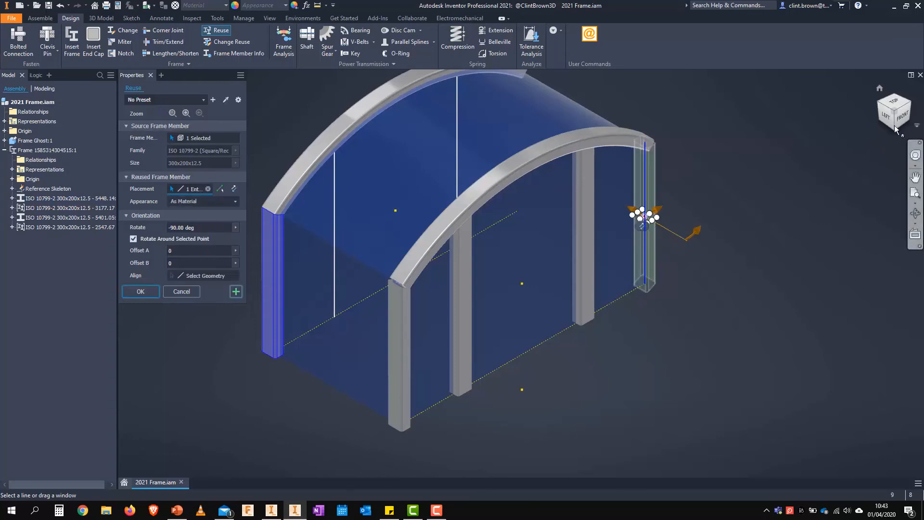
pyautogui.moveTo(889, 118); pyautogui.dragTo(719, 177)
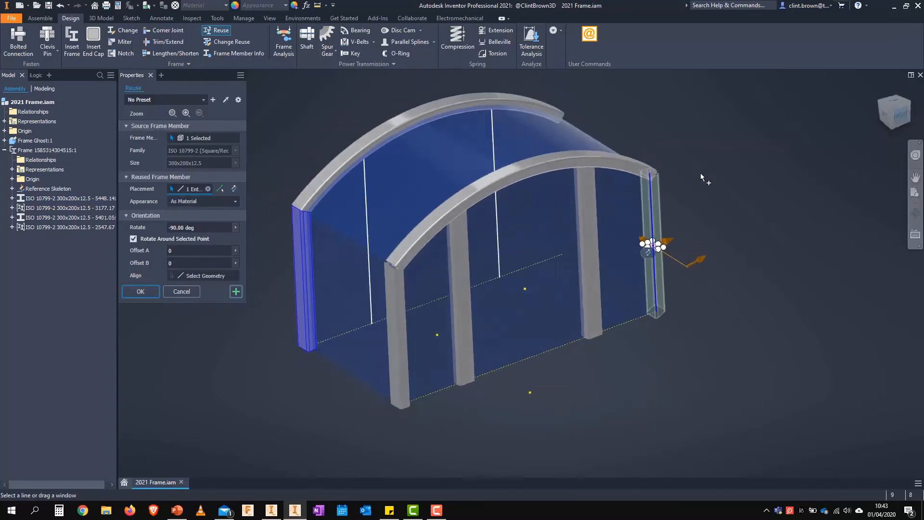
pyautogui.scroll(-3, 678, 340)
pyautogui.click(605, 279)
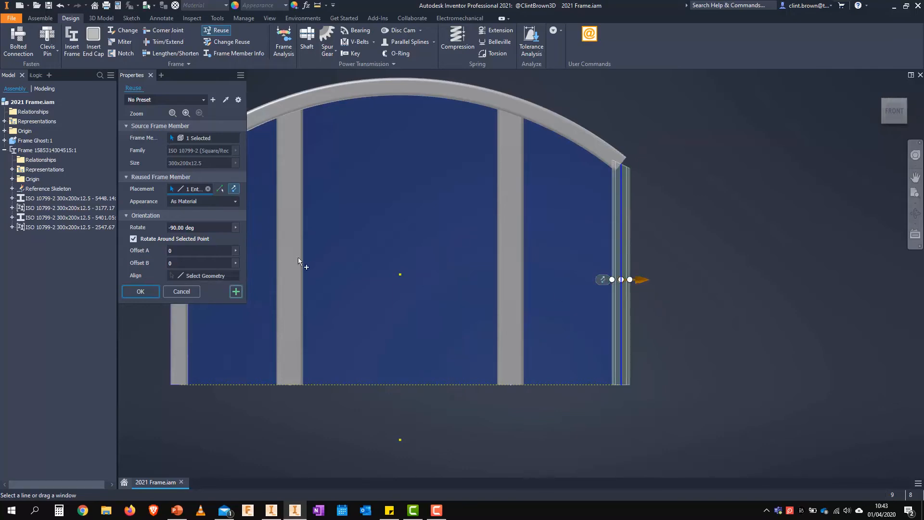
pyautogui.click(206, 228)
pyautogui.write('0')
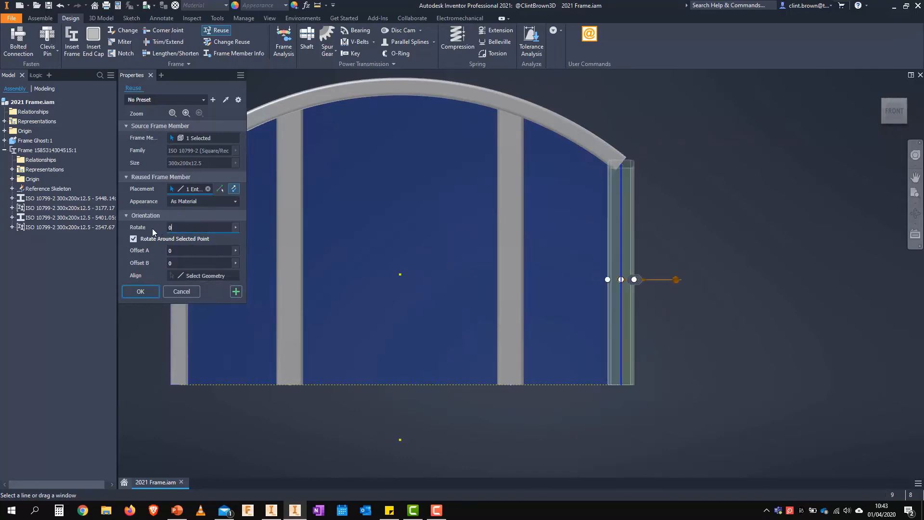
pyautogui.write('90')
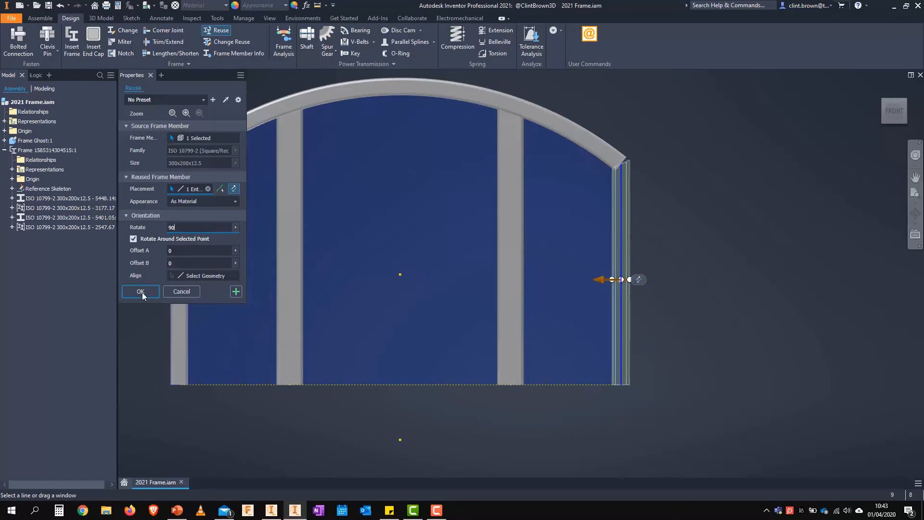
pyautogui.click(236, 292)
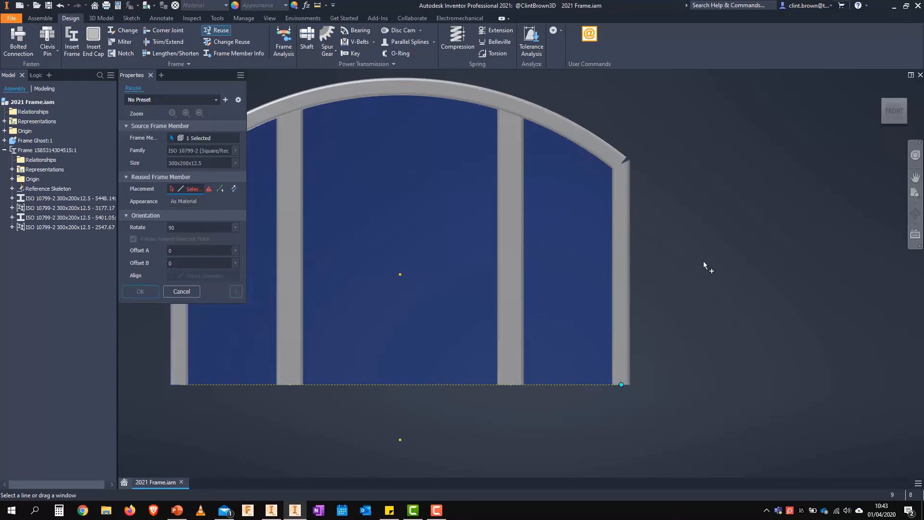
# - Reuse the upright on the vertical edge at the rear-right corner, rotate it to -90 deg and accept the placement
pyautogui.keyDown('shift'); pyautogui.moveTo(704, 261); pyautogui.dragTo(659, 264, button='middle'); pyautogui.keyUp('shift')
pyautogui.click(649, 256)
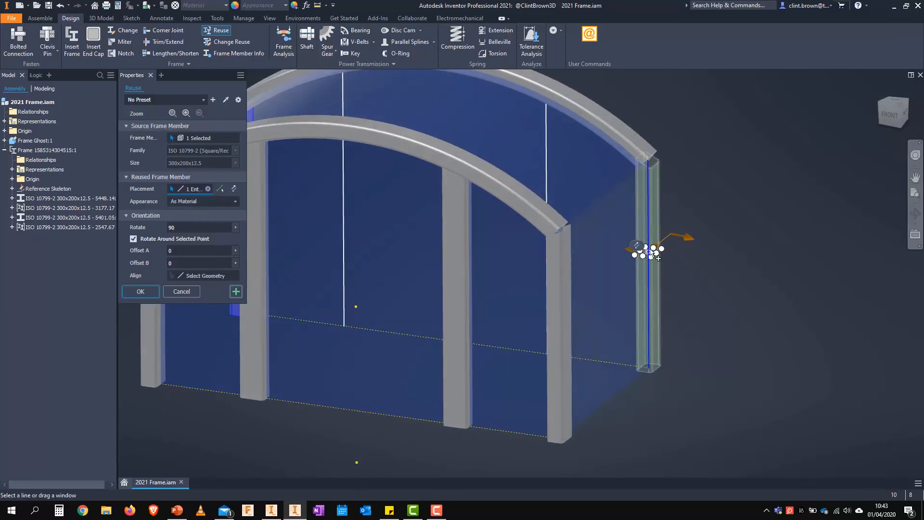
pyautogui.doubleClick(189, 227)
pyautogui.write('0')
pyautogui.press('BackSpace')
pyautogui.write('0')
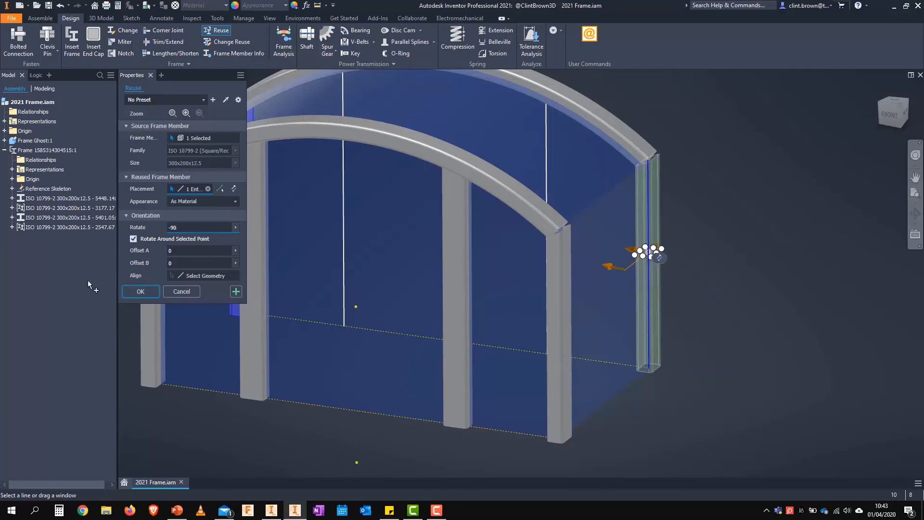
pyautogui.click(140, 291)
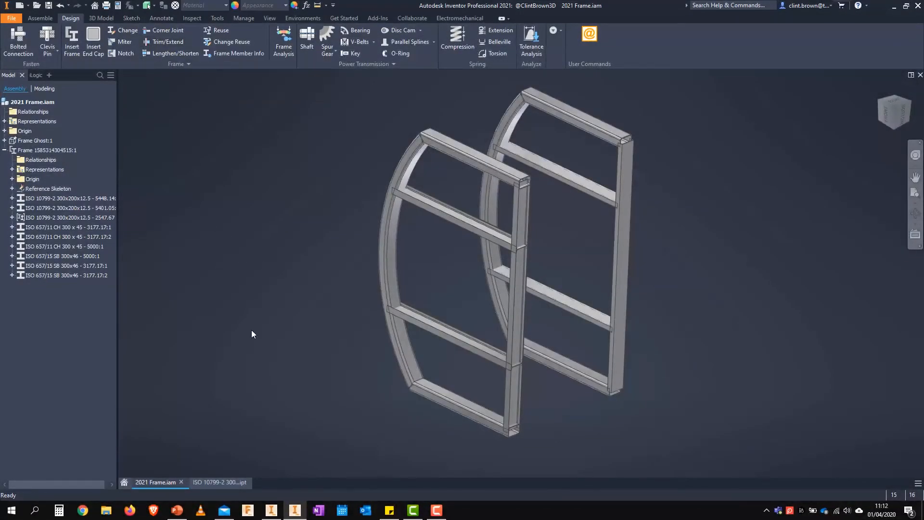
# - Trim the two intermediate I-beam members to the inner face of the arched member with Trim/Extend at 0.000 mm offset
pyautogui.scroll(4, 420, 255)
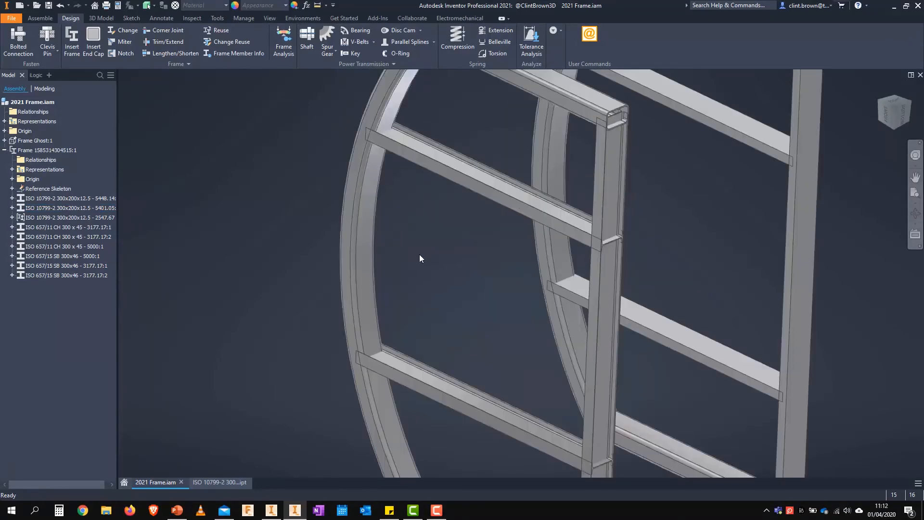
pyautogui.scroll(-3, 415, 258)
pyautogui.scroll(5, 409, 248)
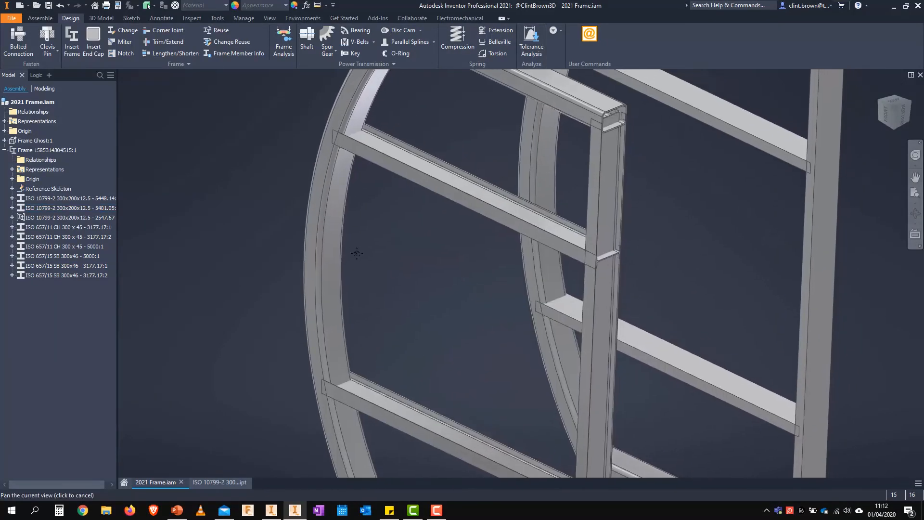
pyautogui.click(162, 41)
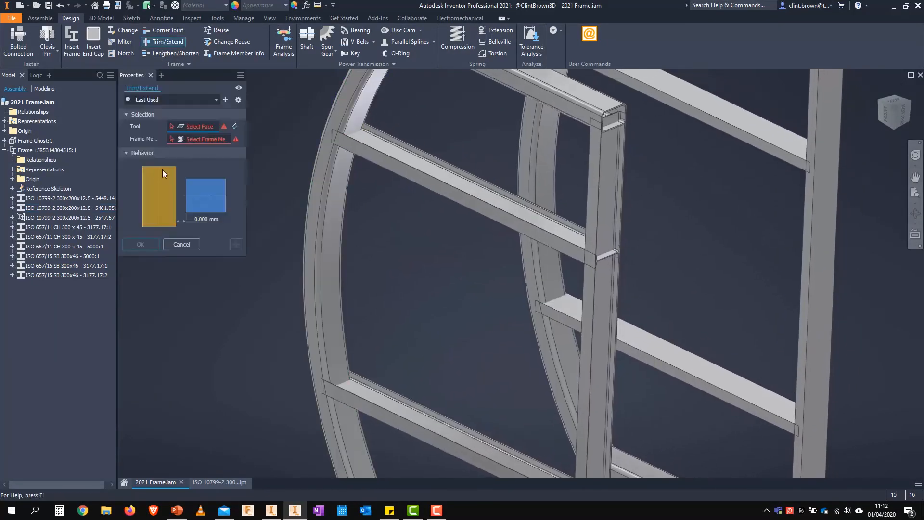
pyautogui.click(342, 193)
pyautogui.click(375, 155)
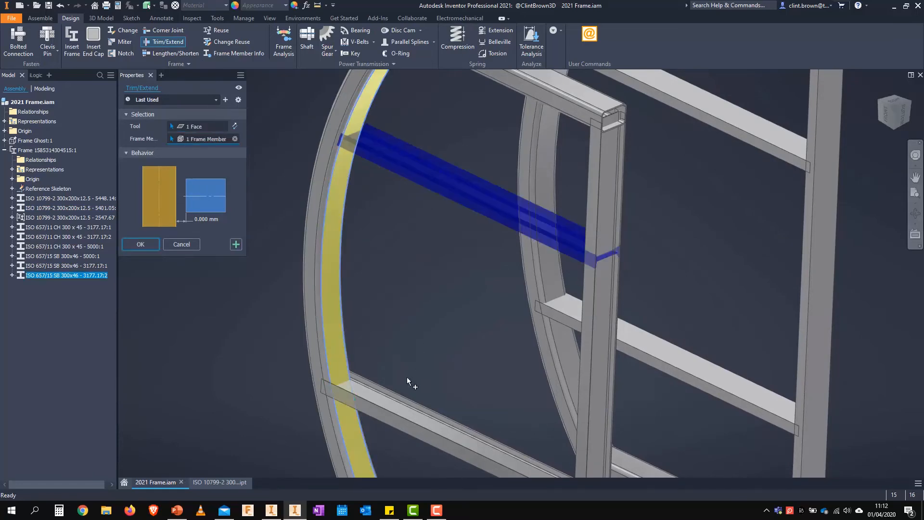
pyautogui.click(370, 404)
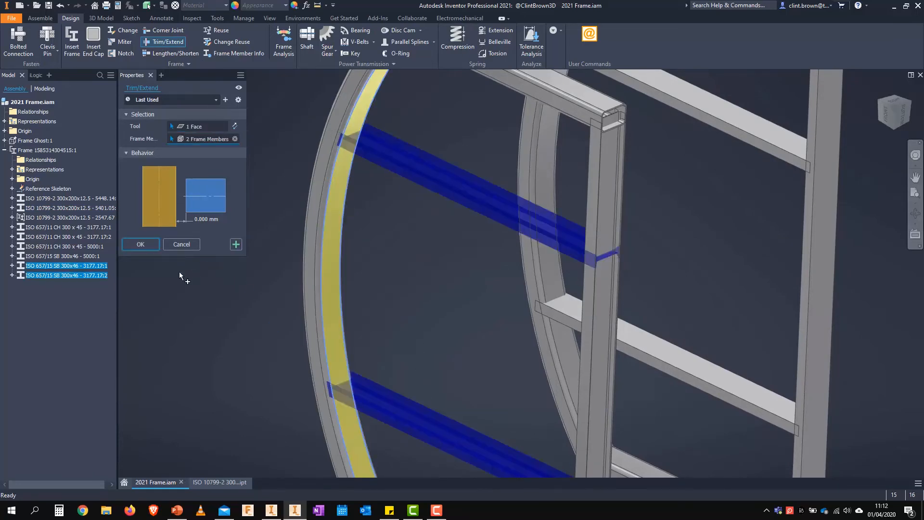
pyautogui.click(140, 245)
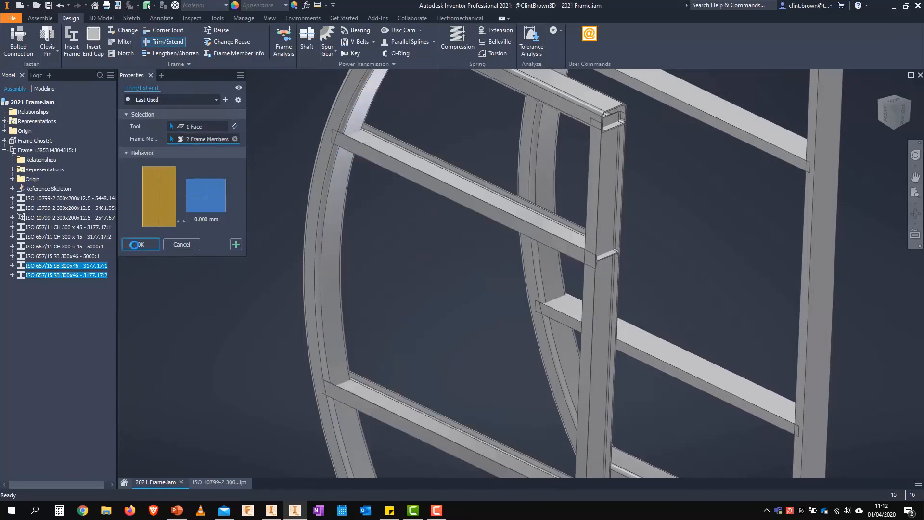
# - Inspect in the front view how the trimmed end of the intermediate member meets the arched member
pyautogui.click(903, 104)
pyautogui.click(916, 121)
pyautogui.scroll(5, 503, 239)
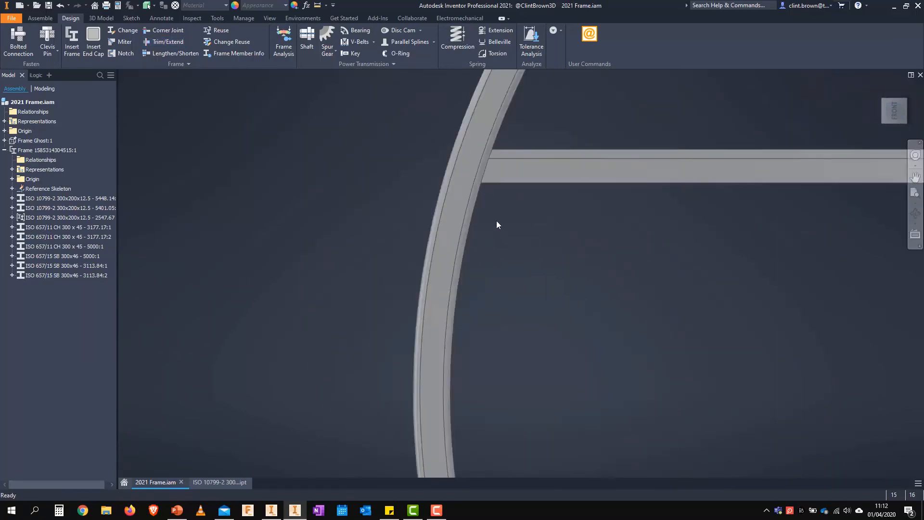
pyautogui.scroll(3, 497, 224)
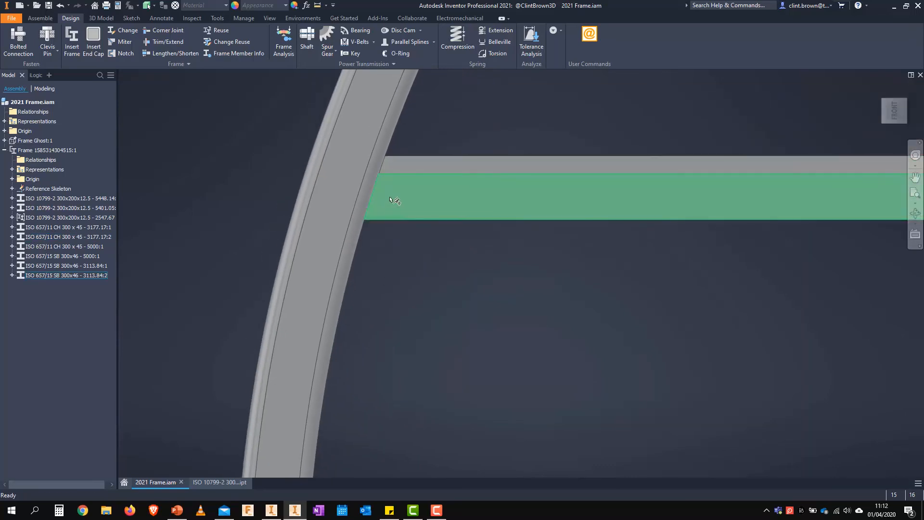
pyautogui.rightClick(395, 198)
pyautogui.click(402, 166)
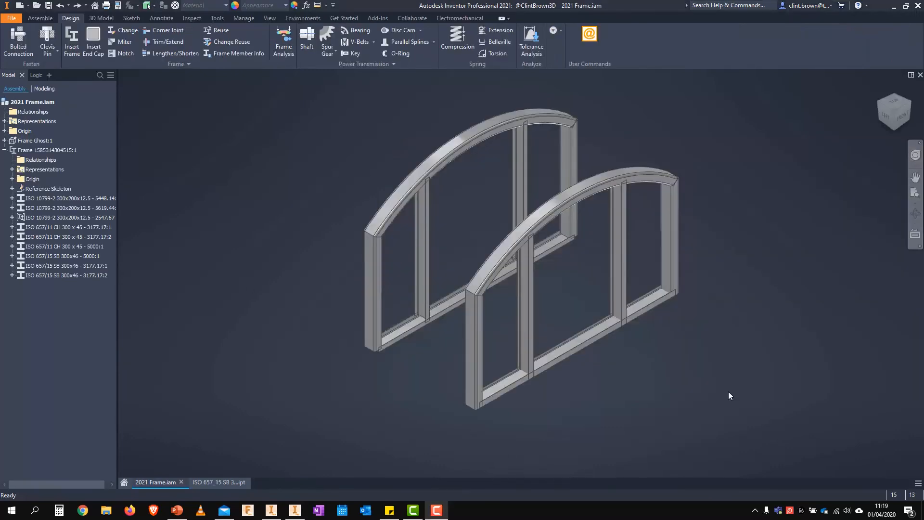
# - Set up a Notch with the two intermediate uprights as frame members and the horizontal base beam as notch tool
pyautogui.scroll(5, 644, 385)
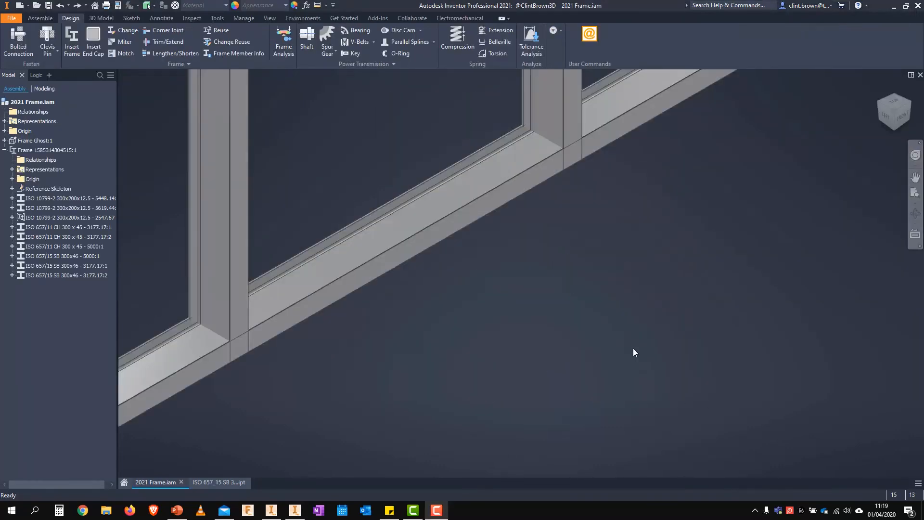
pyautogui.moveTo(624, 255); pyautogui.dragTo(717, 216, button='middle')
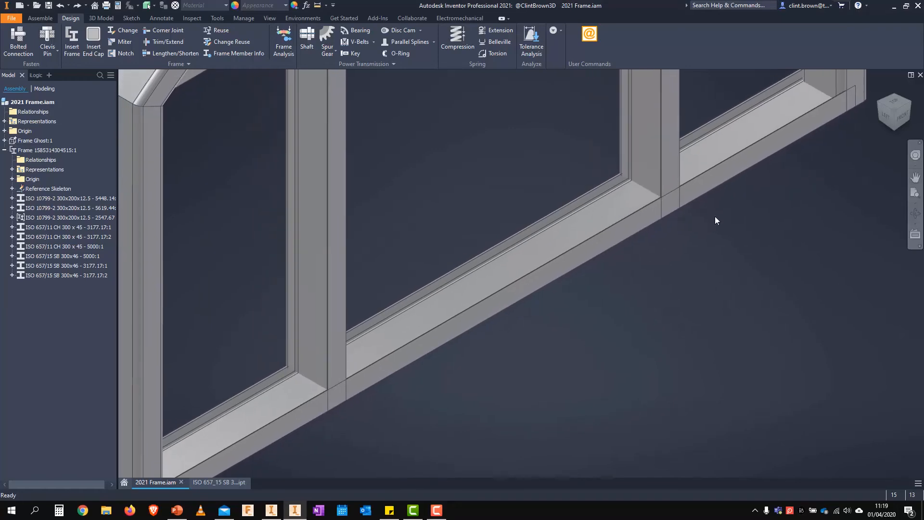
pyautogui.click(124, 53)
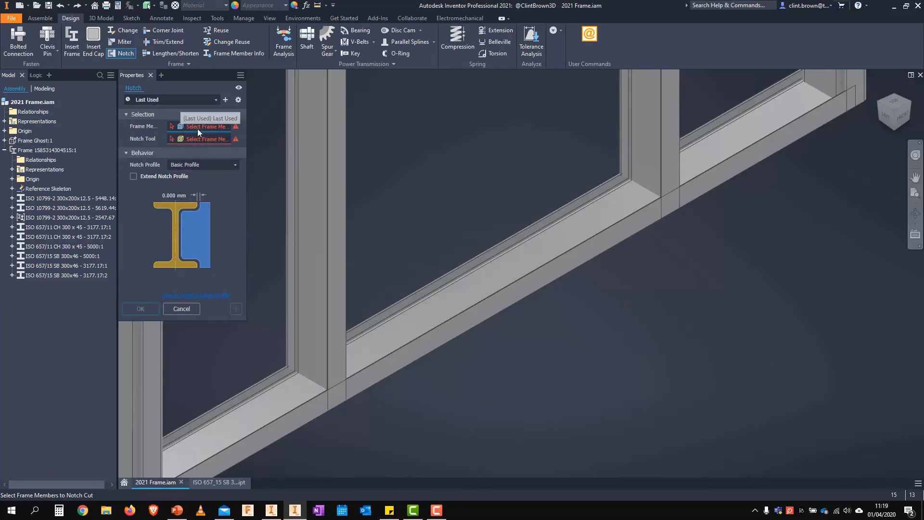
pyautogui.click(307, 286)
pyautogui.click(631, 133)
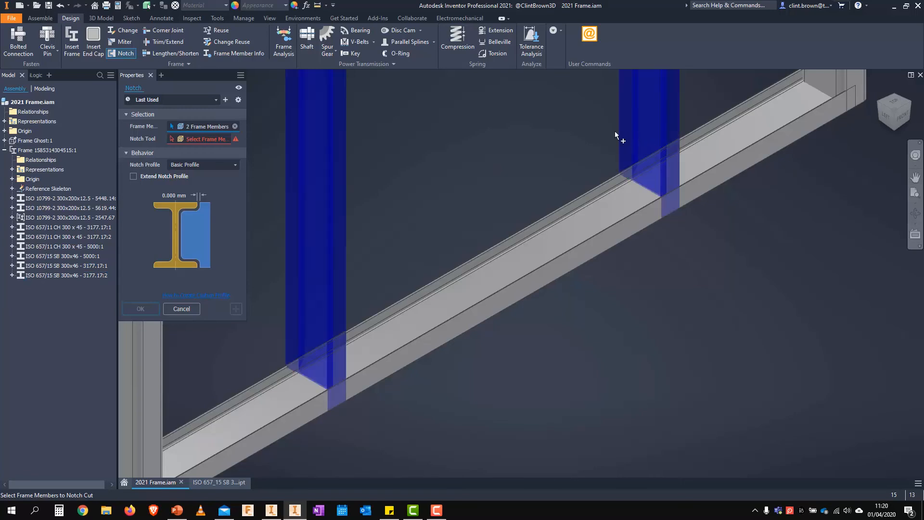
pyautogui.click(188, 139)
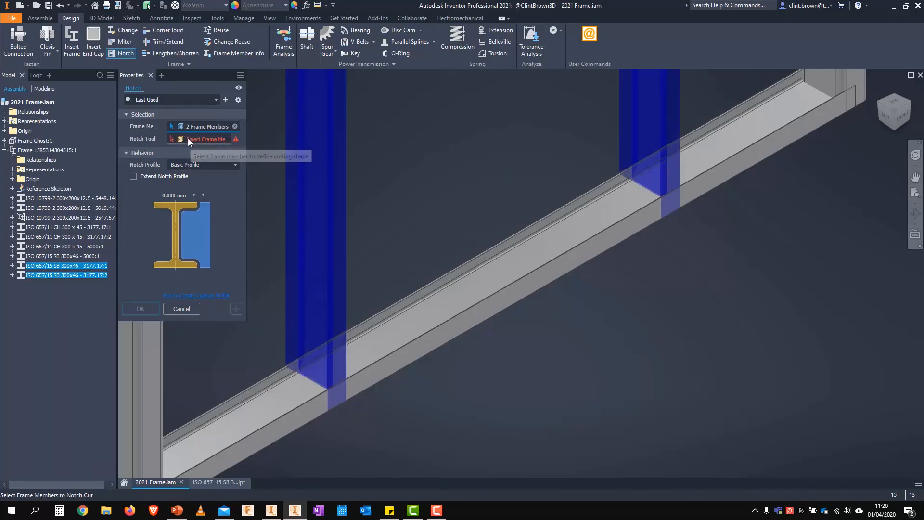
pyautogui.click(478, 314)
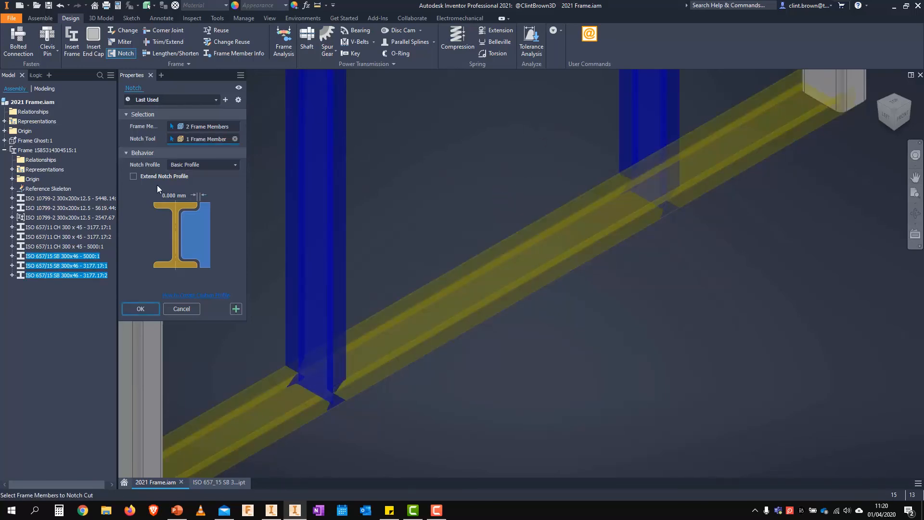
# - Try the Custom I template as notch profile, and return to Basic Profile
pyautogui.click(226, 164)
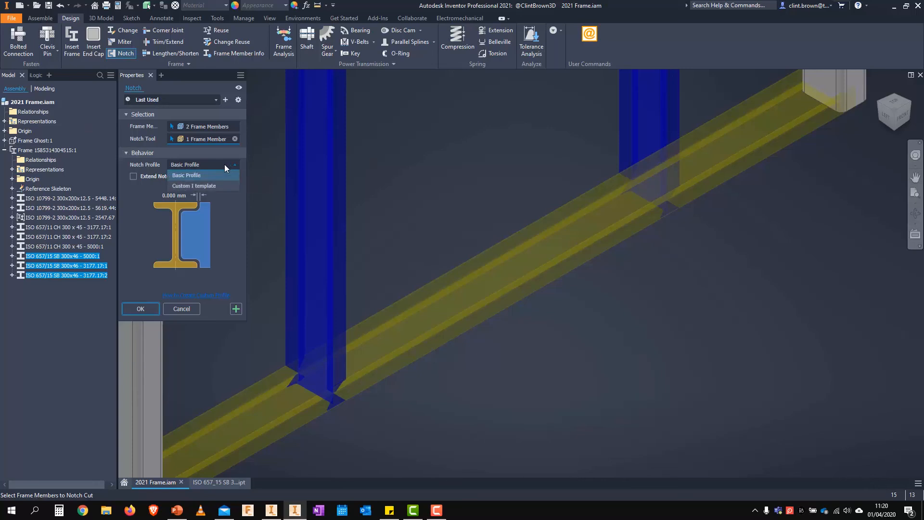
pyautogui.click(169, 185)
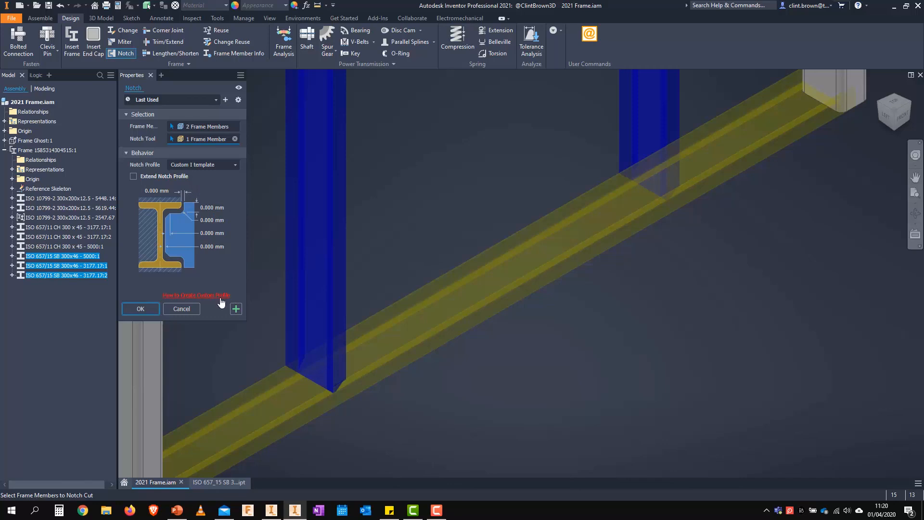
pyautogui.click(231, 167)
pyautogui.click(202, 175)
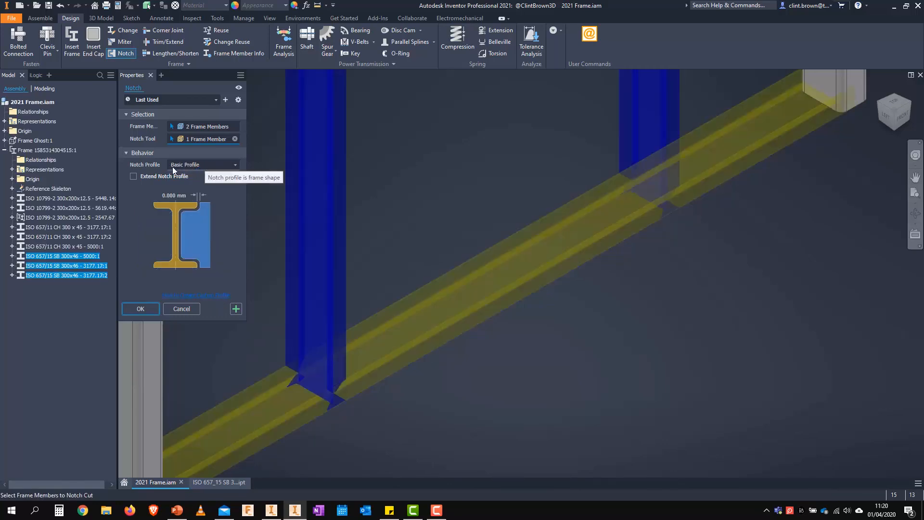
# - Apply the Basic Profile notch to the two intermediate uprights and check the cut at the base beam
pyautogui.click(140, 309)
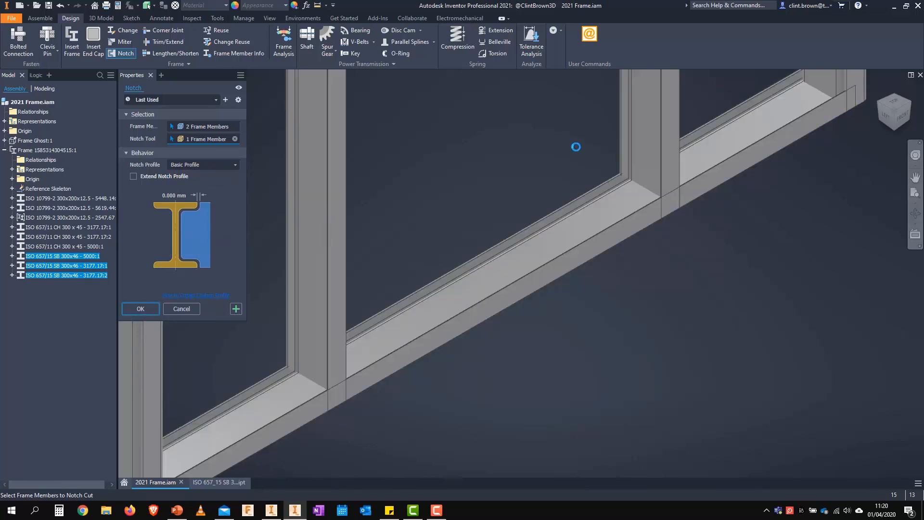
pyautogui.scroll(-5, 643, 176)
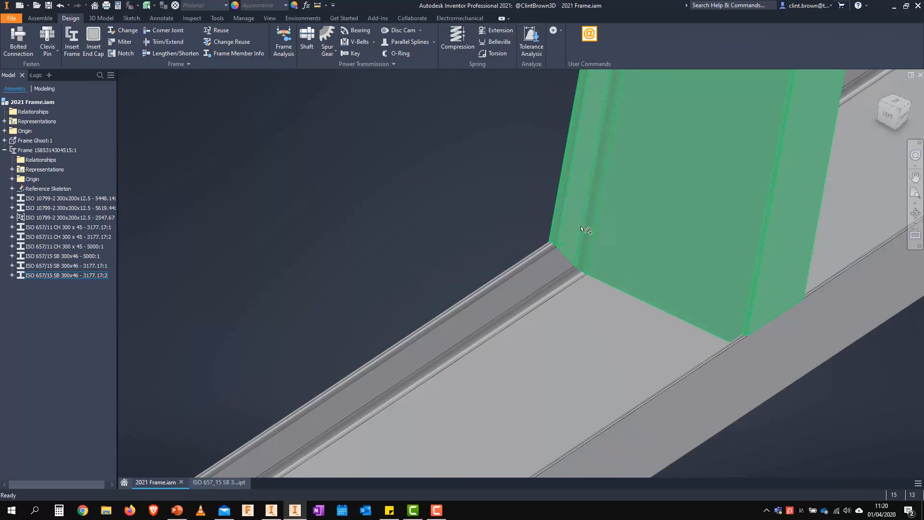
pyautogui.scroll(5, 456, 195)
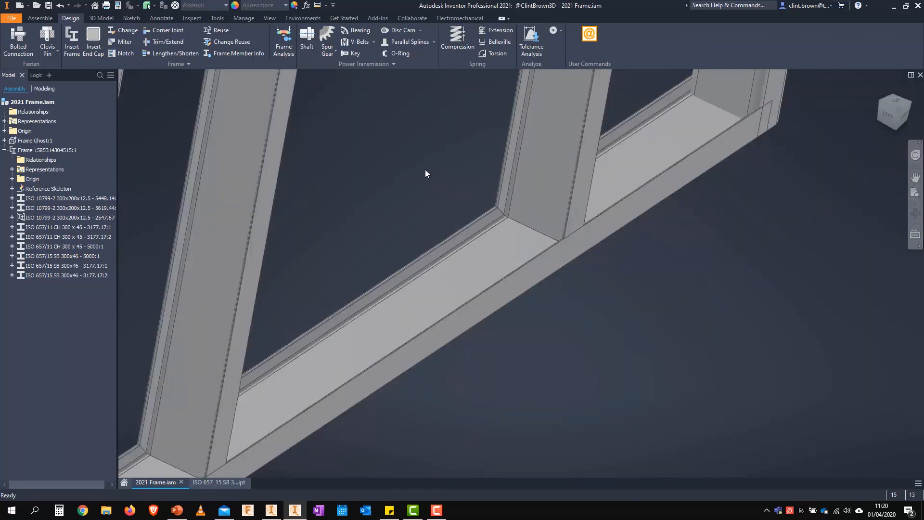